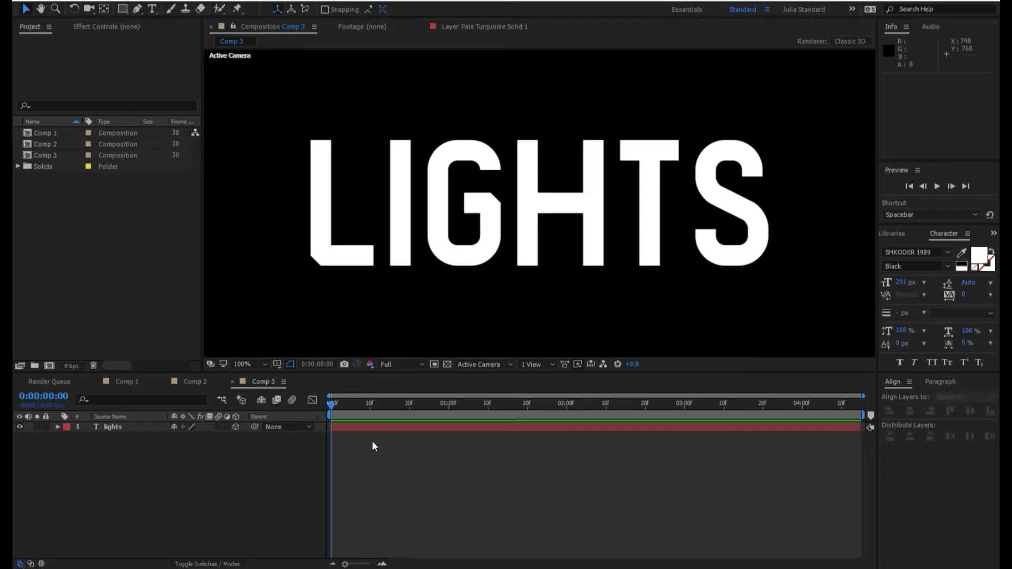
# Step: Open the settings for a new light in Comp 3 and show the available light types
pyautogui.rightClick(192, 458)
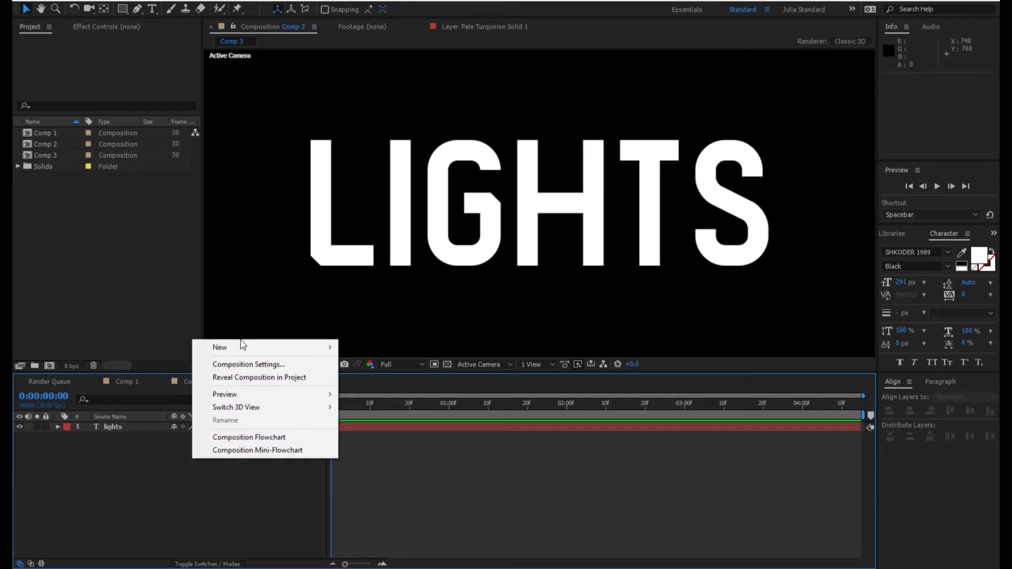
pyautogui.moveTo(245, 346)
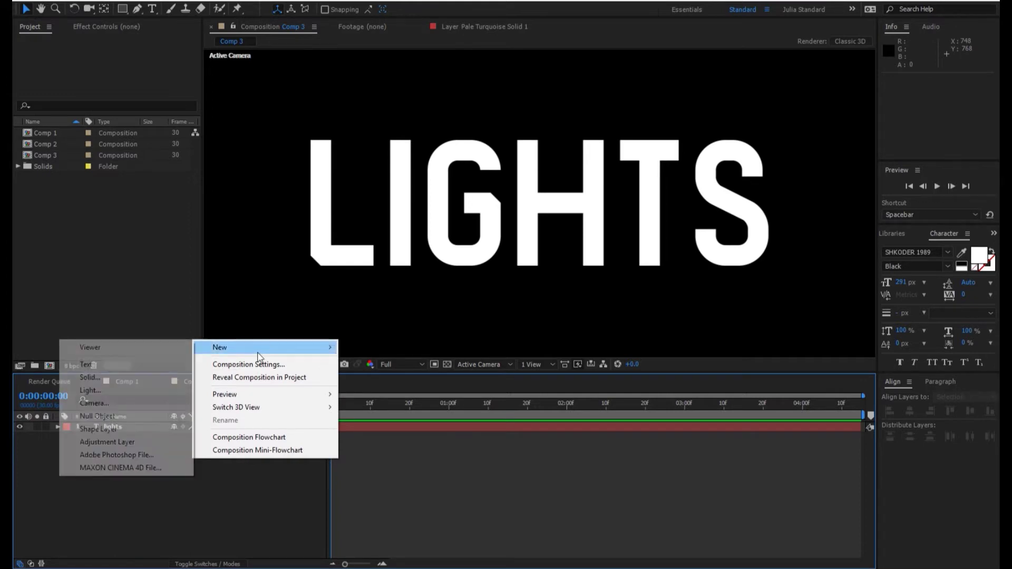
pyautogui.click(128, 390)
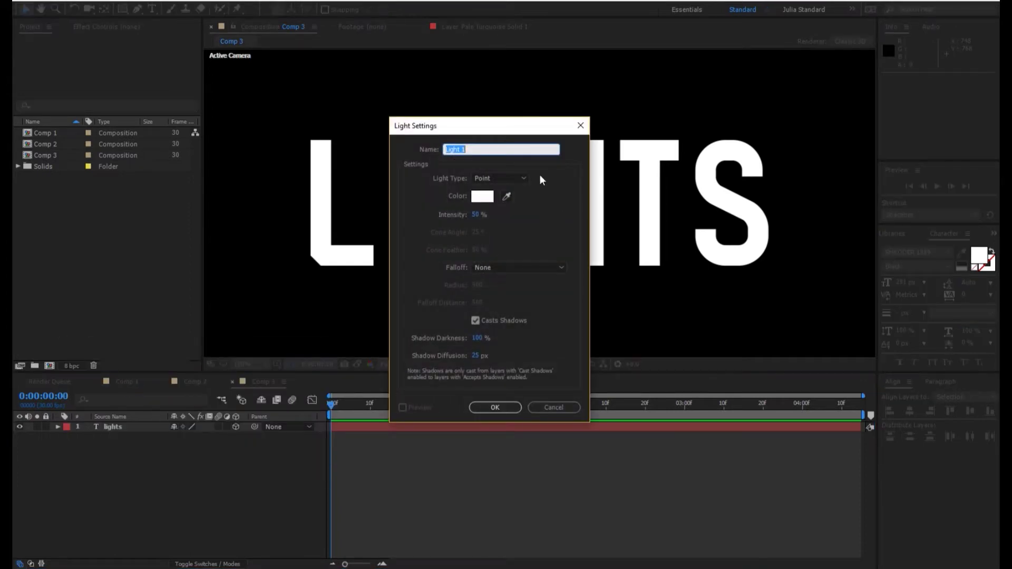
pyautogui.click(522, 180)
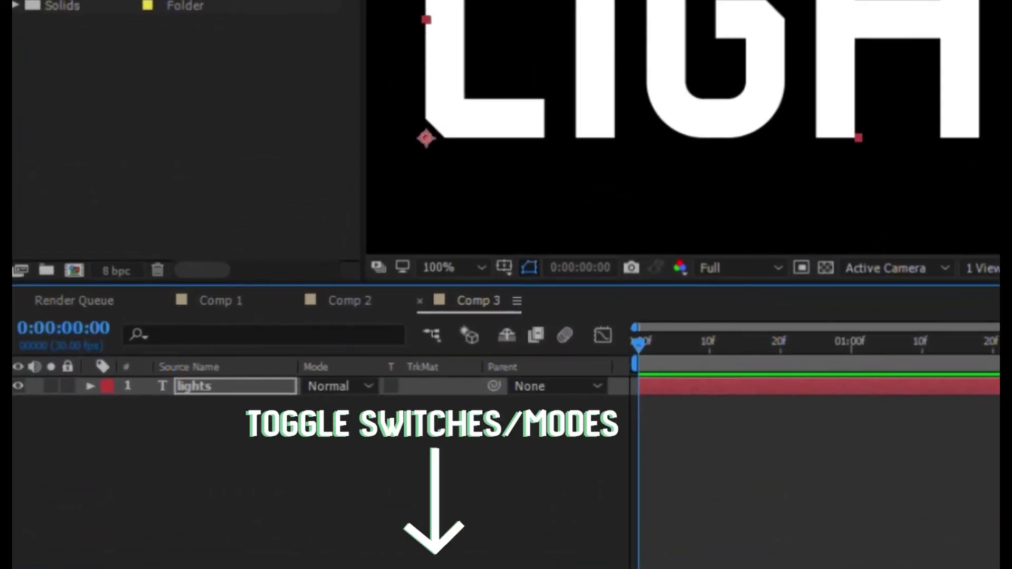
# Step: Display the layer switches and make the lights text a 3D layer
pyautogui.click(407, 566)
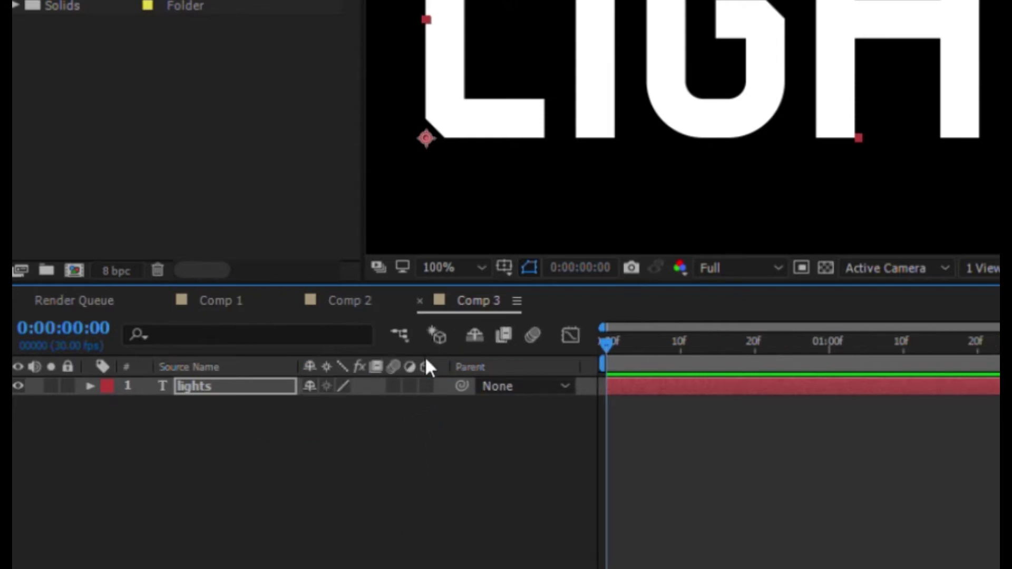
pyautogui.click(426, 386)
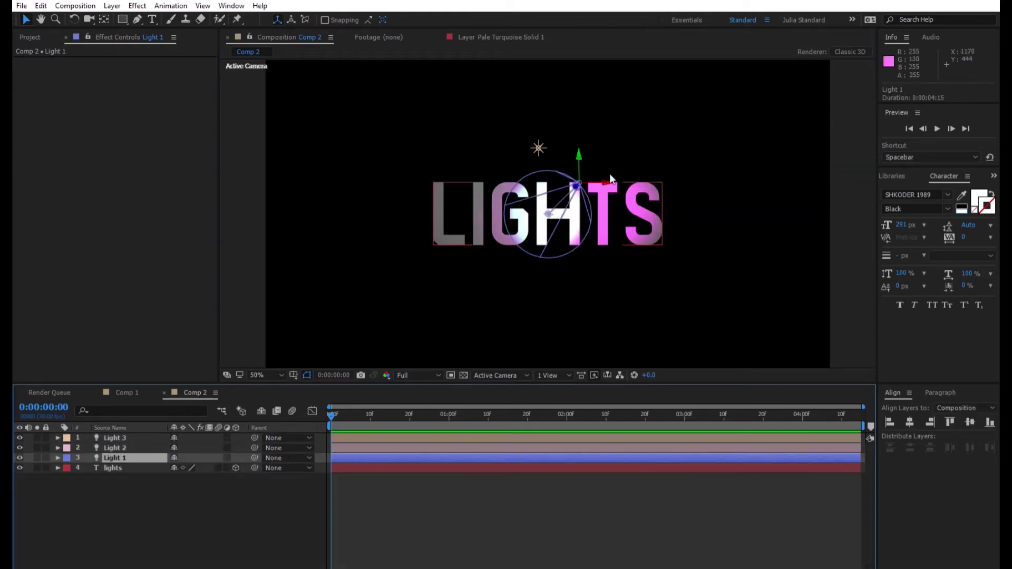
# Step: Move Light 1 past the left edge of the Comp 2 frame and raise Light 3 above the text
pyautogui.moveTo(609, 178); pyautogui.dragTo(309, 180)
pyautogui.moveTo(538, 148); pyautogui.dragTo(533, 93)
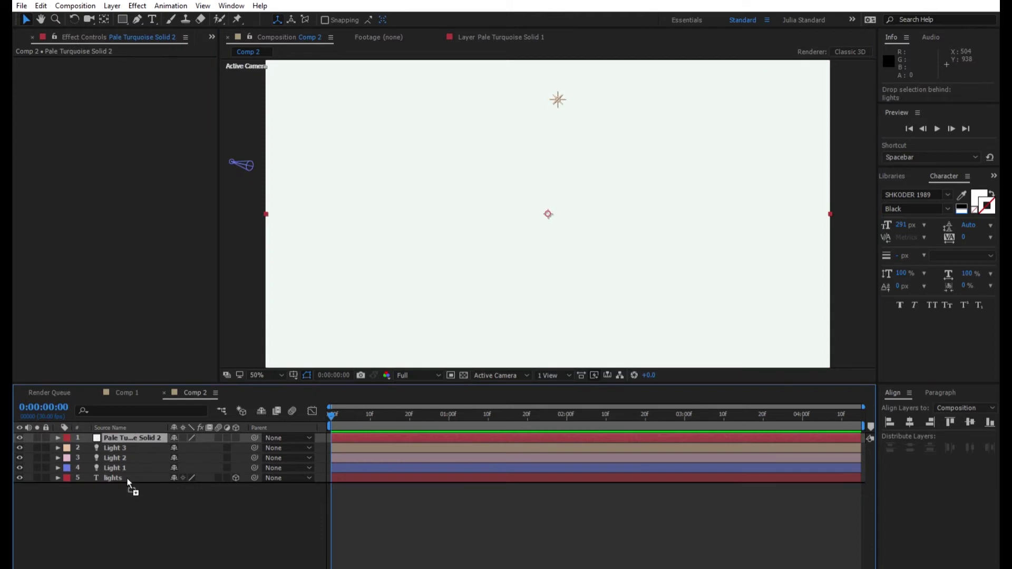
# Step: Place the pale turquoise solid below the lights text, make it 3D and scale it to 122%
pyautogui.moveTo(129, 485); pyautogui.dragTo(127, 480)
pyautogui.press('p')
pyautogui.click(235, 478)
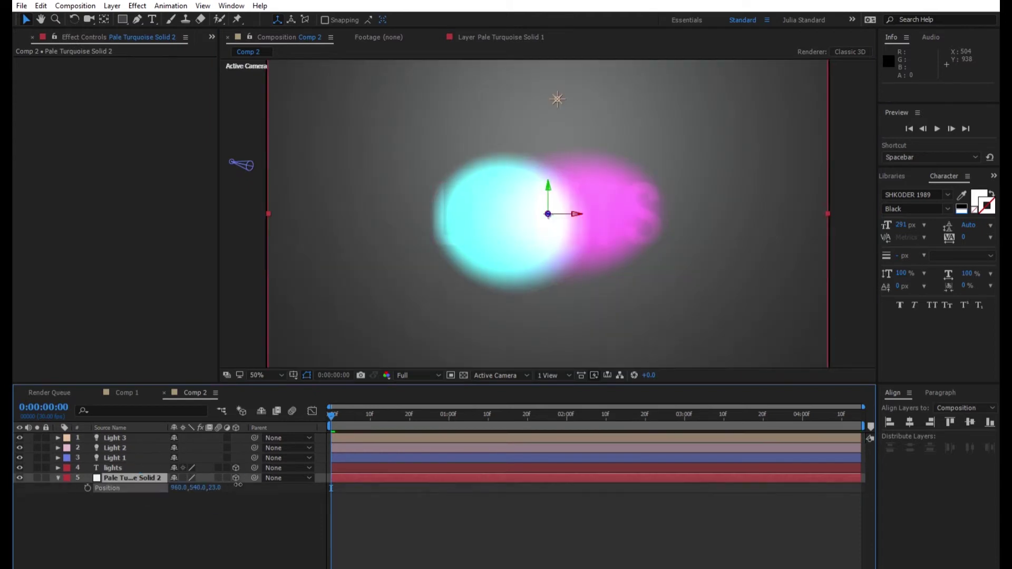
pyautogui.press('s')
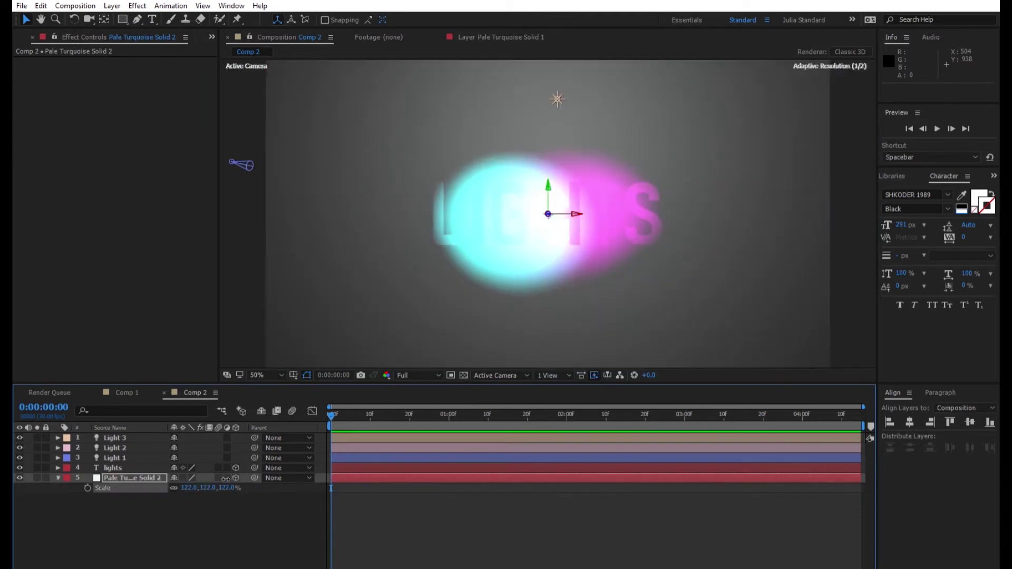
# Step: Set the intensity of the cyan spot light, Light 1, to 50%
pyautogui.click(111, 457)
pyautogui.click(58, 457)
pyautogui.moveTo(185, 475); pyautogui.dragTo(180, 470)
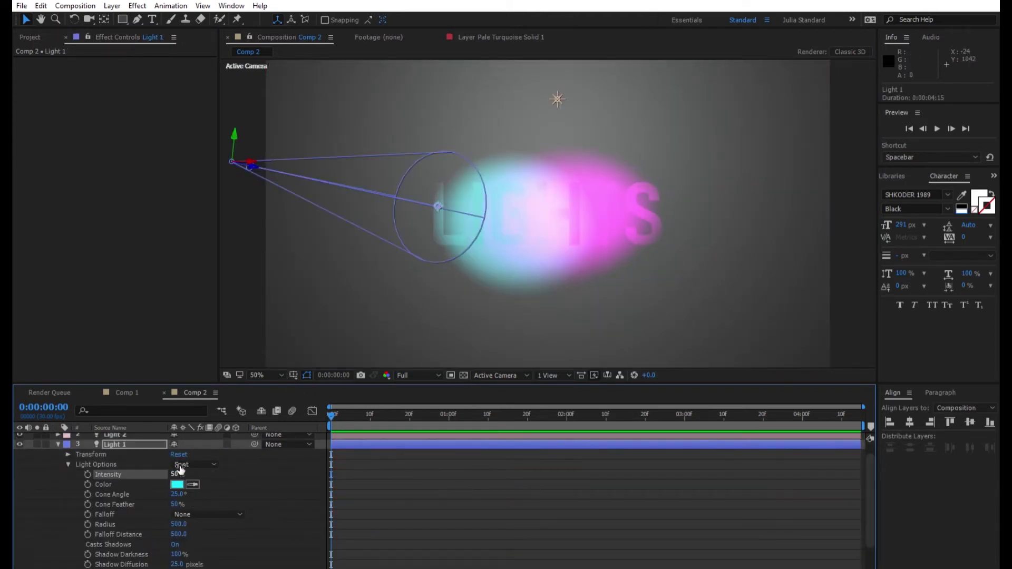
# Step: Reduce the intensity of the magenta spot light, Light 2, and collapse its properties
pyautogui.click(112, 435)
pyautogui.click(55, 442)
pyautogui.click(56, 443)
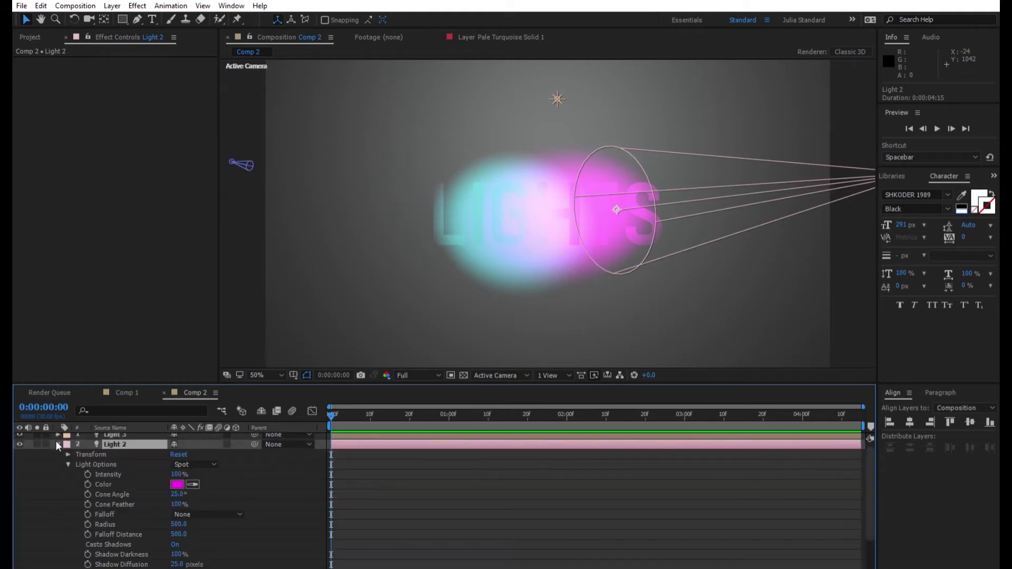
pyautogui.moveTo(181, 474); pyautogui.dragTo(179, 470)
pyautogui.click(58, 444)
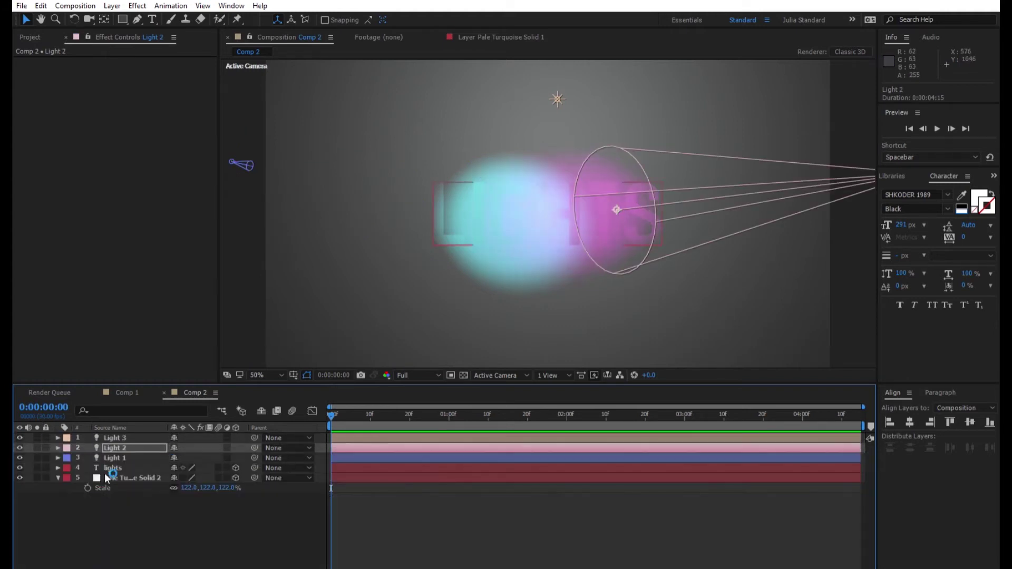
# Step: Turn on Casts Shadows in the lights text layer's Material Options
pyautogui.click(112, 467)
pyautogui.click(58, 467)
pyautogui.click(68, 507)
pyautogui.click(176, 484)
pyautogui.click(693, 223)
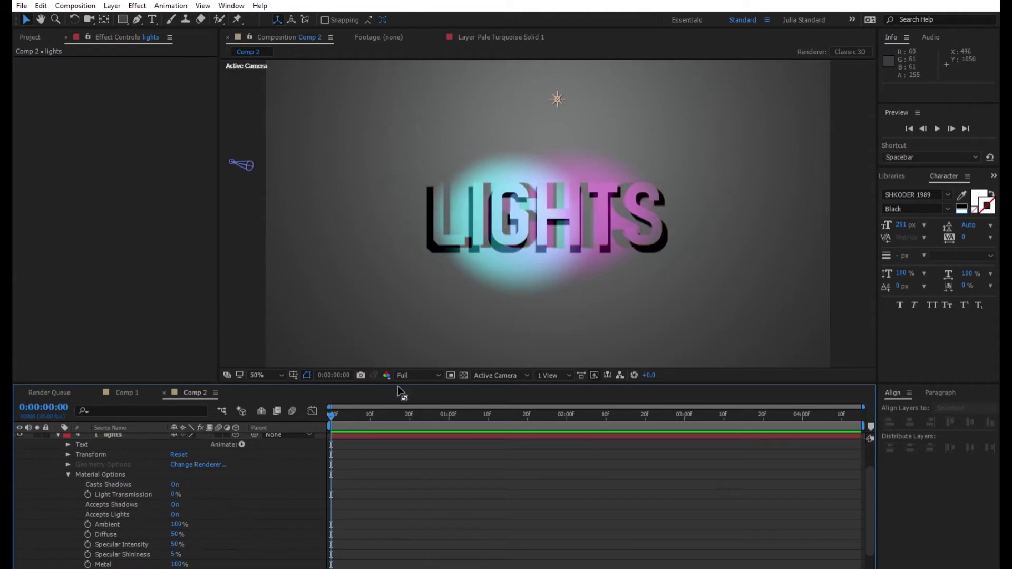
# Step: Set the intensity of the white point light, Light 3, to 100%
pyautogui.click(557, 98)
pyautogui.click(58, 437)
pyautogui.click(174, 467)
pyautogui.write('100')
pyautogui.press('Return')
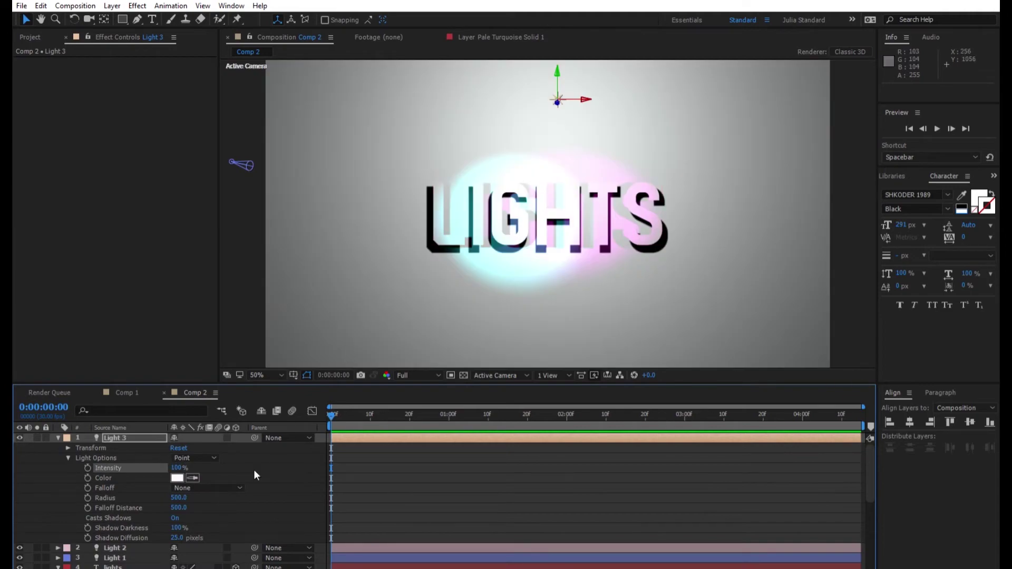
pyautogui.click(556, 67)
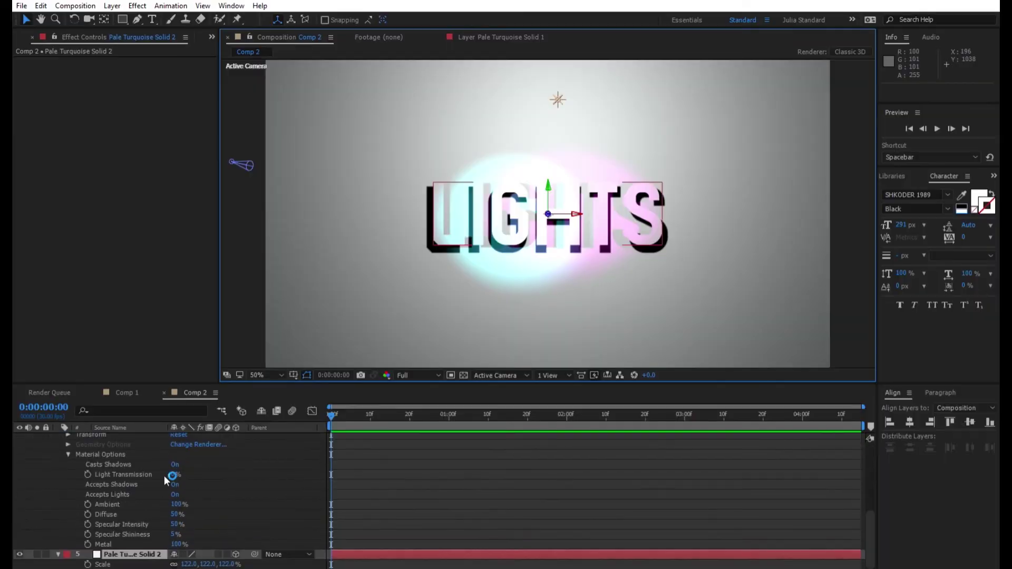
# Step: Set the lights text material to 30% light transmission, 75% ambient, 91% diffuse and 54% metal, and lower its specular intensity
pyautogui.moveTo(175, 474)
pyautogui.mouseDown()
pyautogui.moveTo(200, 504)
pyautogui.moveTo(184, 488)
pyautogui.mouseUp()
pyautogui.moveTo(175, 524); pyautogui.dragTo(184, 469)
pyautogui.write('30')
pyautogui.press('Return')
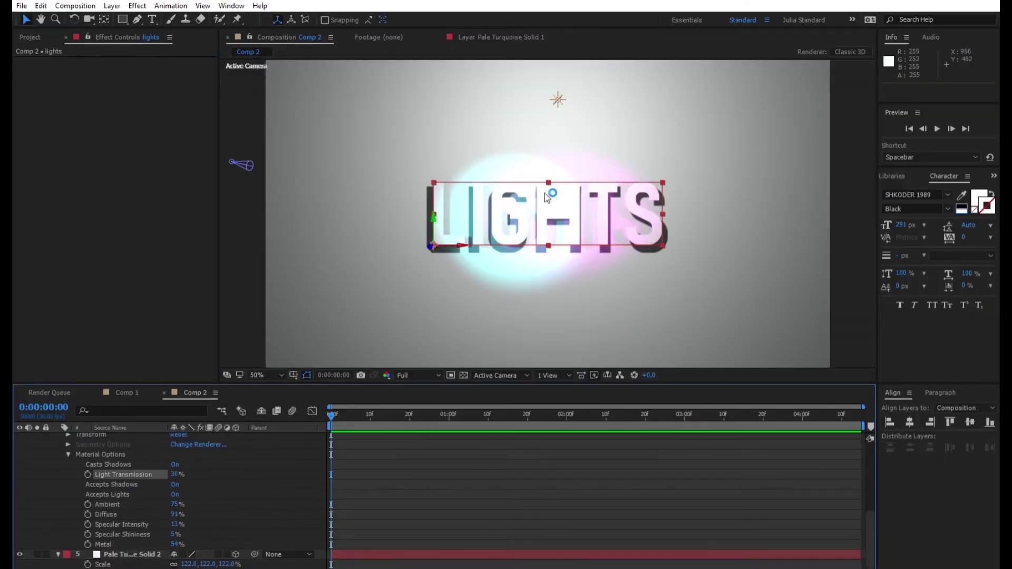
# Step: Reposition Light 1 in the composition and turn off Casts Shadows for Light 3
pyautogui.click(235, 148)
pyautogui.moveTo(235, 148); pyautogui.dragTo(432, 182)
pyautogui.scroll(5, 82, 538)
pyautogui.click(176, 543)
# Step: Show the composition in four views and move Light 3 farther away from the text along its depth axis
pyautogui.hotkey('ctrl', 'alt', 'shift', 'l')
pyautogui.press('Return')
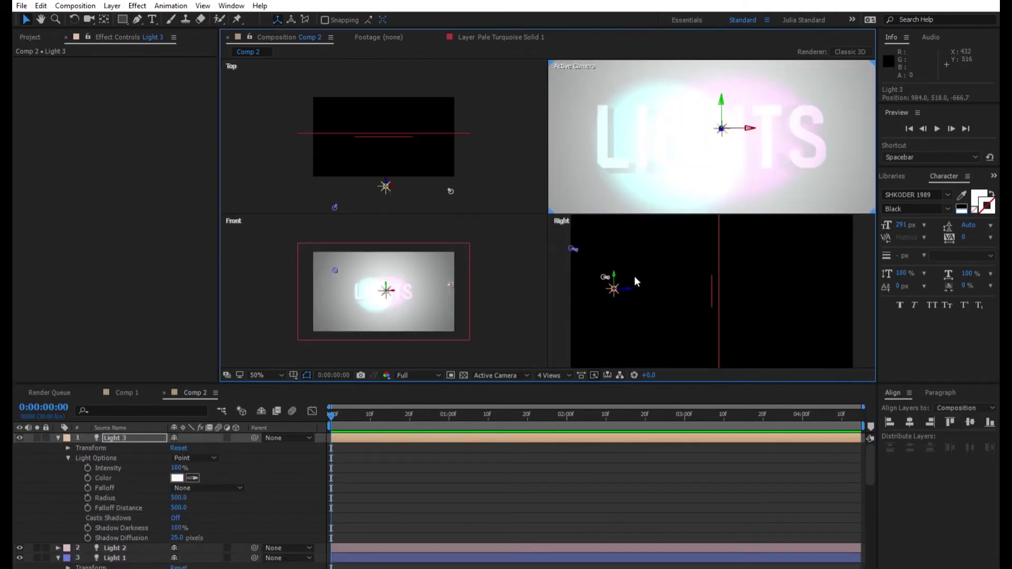
pyautogui.moveTo(629, 288); pyautogui.dragTo(595, 289)
# Step: Set Light 3's intensity to 65% and return the composition to a single view
pyautogui.click(178, 468)
pyautogui.write('65')
pyautogui.press('Return')
pyautogui.click(550, 376)
pyautogui.click(554, 387)
# Step: Apply a pink-to-light-cyan linear Gradient Ramp with 96.6 scatter to the background solid, and bring the lights text forward to Z -82
pyautogui.click(129, 478)
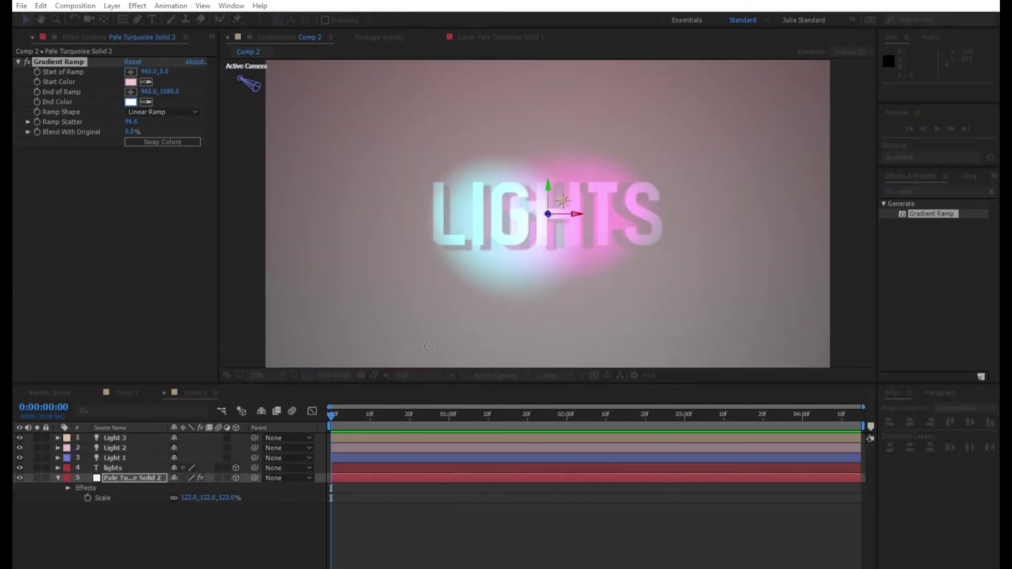
pyautogui.click(126, 466)
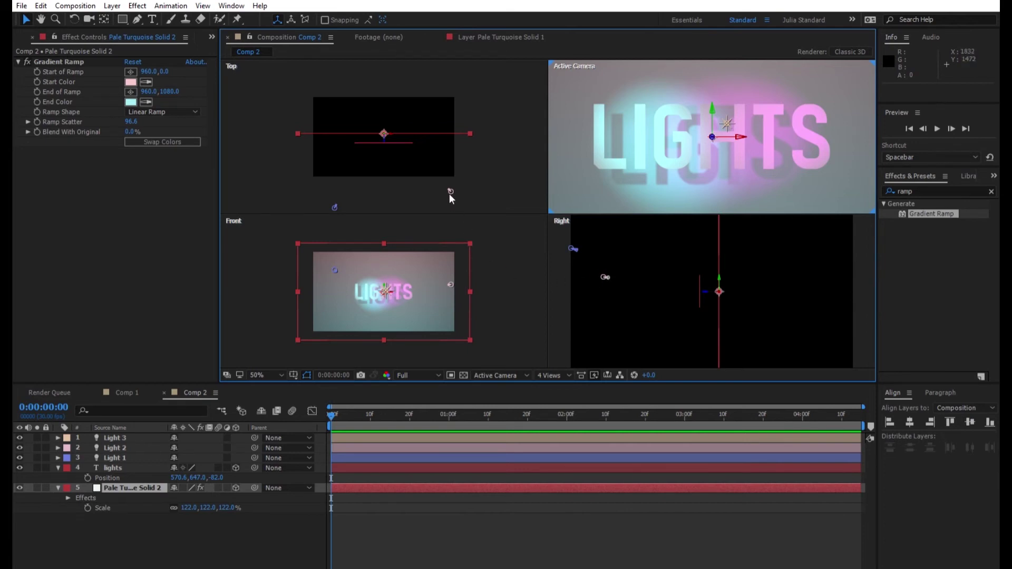
# Step: Move Light 1 outward and closer to the text plane, and aim it at the start of the word with point of interest 630.2, 460.0, -137.4
pyautogui.click(334, 206)
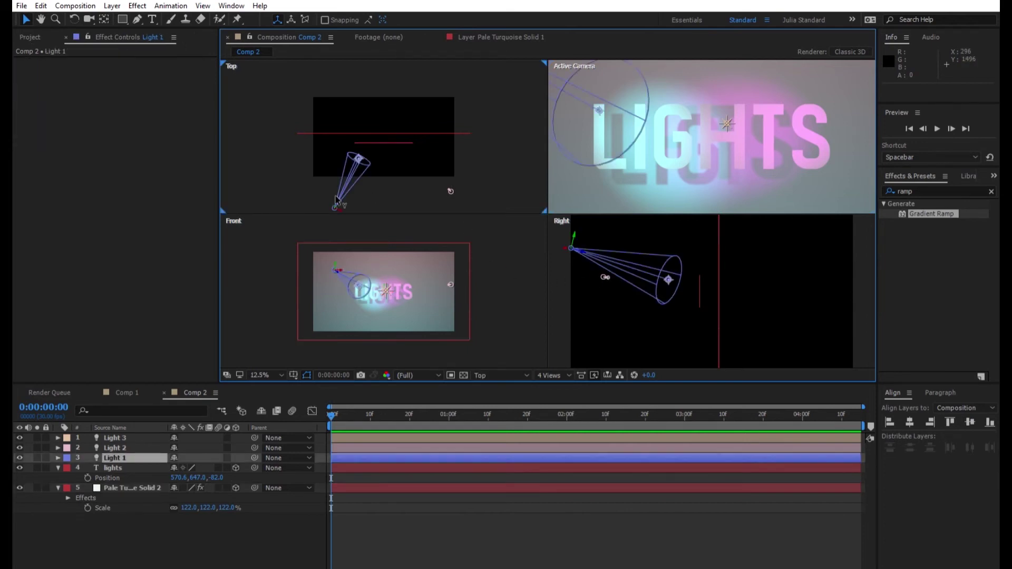
pyautogui.moveTo(340, 204); pyautogui.dragTo(301, 162)
pyautogui.moveTo(313, 126); pyautogui.dragTo(362, 140)
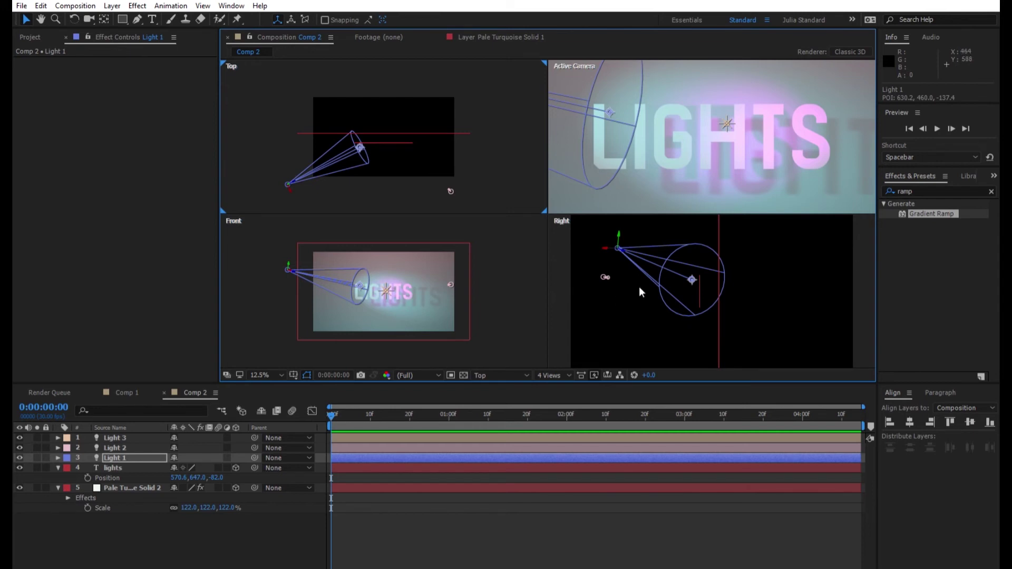
# Step: Move Light 2 farther out, aim it at the end of the word with point of interest 1201.1, 503.1, -184.6, and restore the single view
pyautogui.click(608, 269)
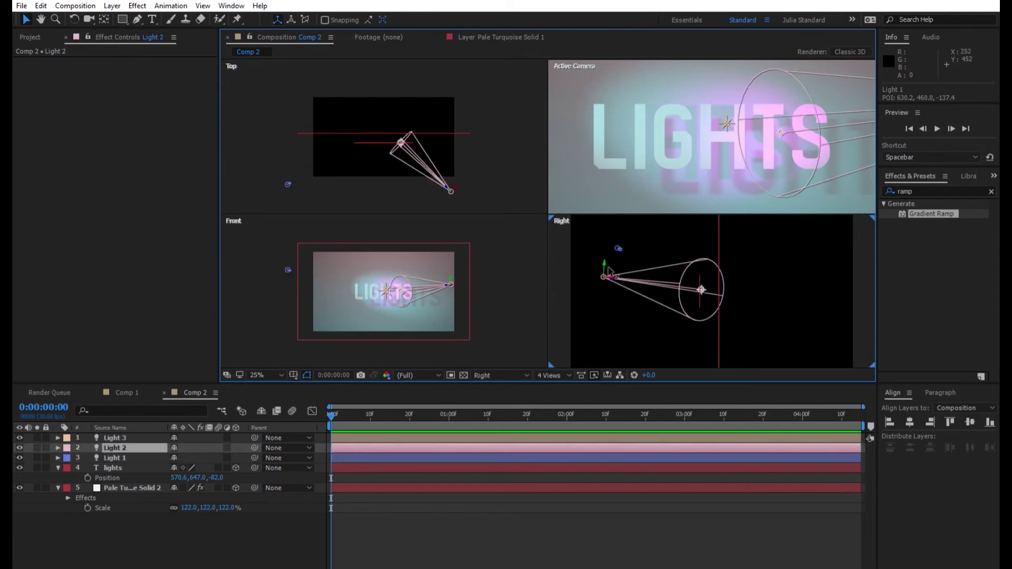
pyautogui.moveTo(461, 181); pyautogui.dragTo(453, 175)
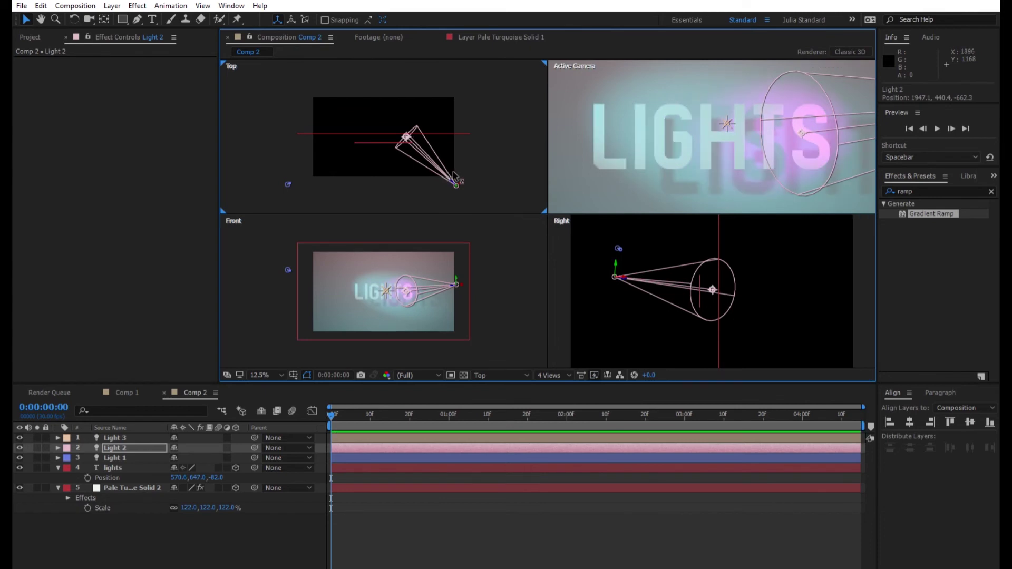
pyautogui.moveTo(409, 140)
pyautogui.mouseDown()
pyautogui.moveTo(417, 164)
pyautogui.moveTo(403, 146)
pyautogui.mouseUp()
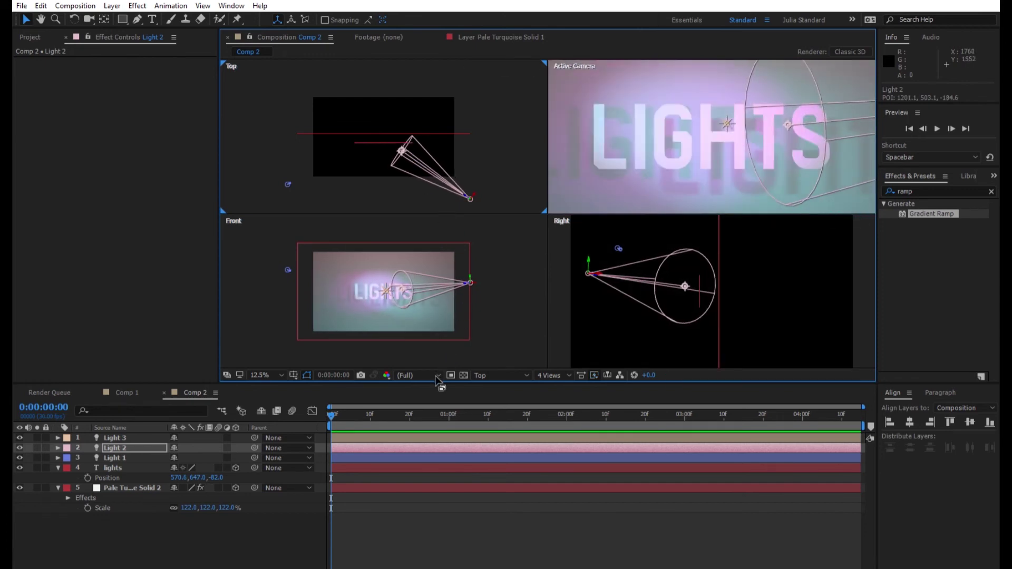
pyautogui.click(553, 374)
pyautogui.click(553, 385)
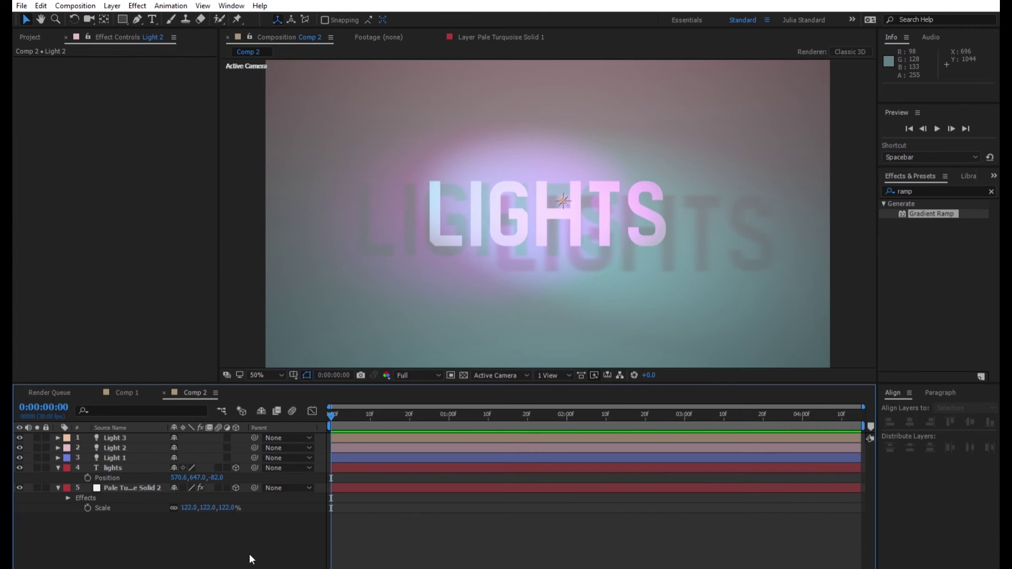
# Step: Collapse the lights text layer's Position property in the timeline
pyautogui.click(49, 475)
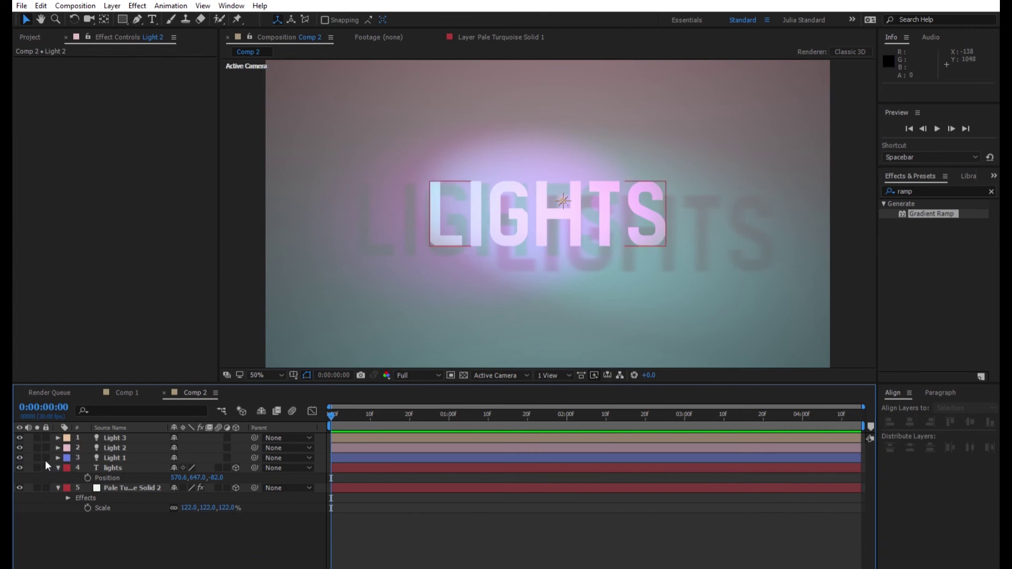
pyautogui.click(58, 463)
pyautogui.click(305, 544)
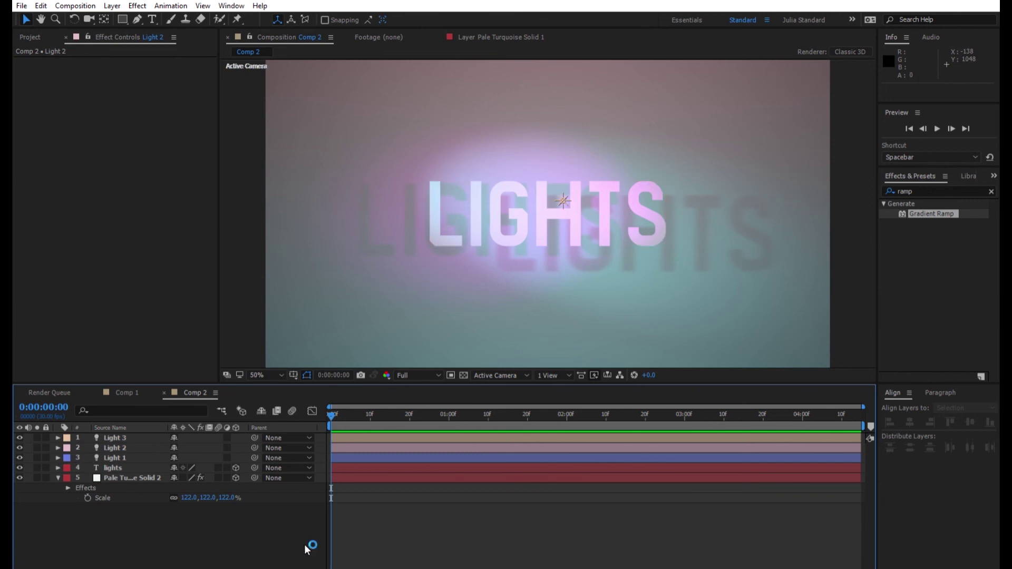